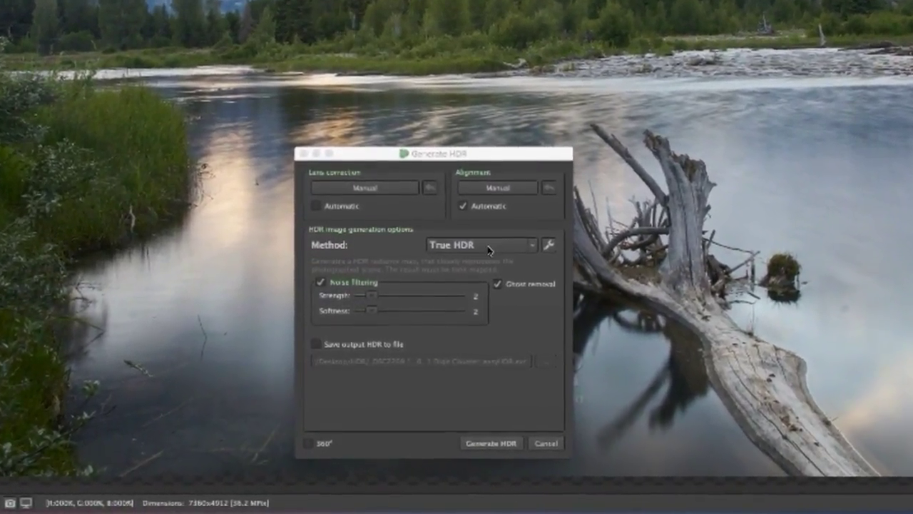
Keep the True HDR method, disable Ghost removal, and generate the HDR image
left_click(475, 268)
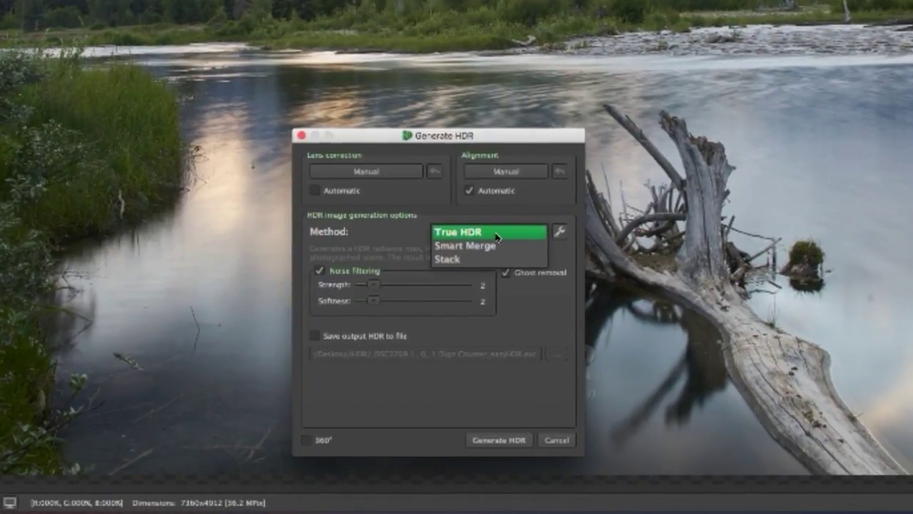
left_click(497, 234)
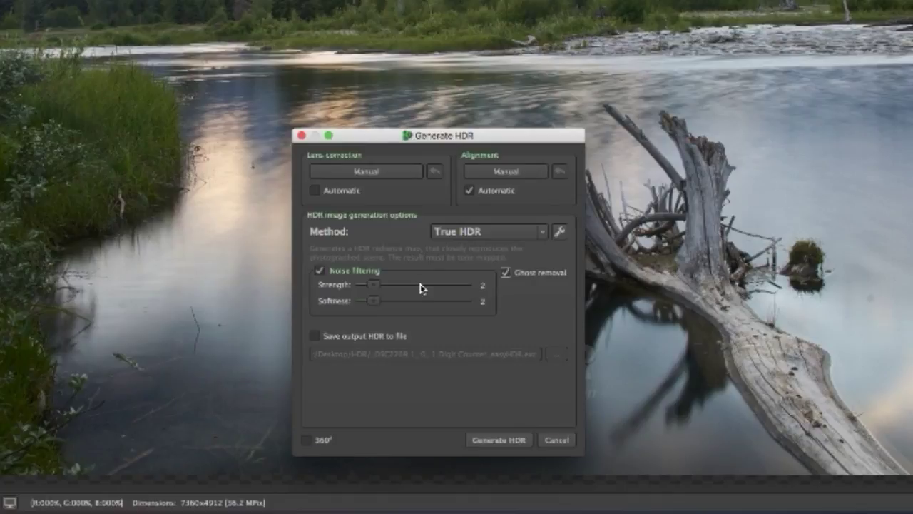
left_click(505, 275)
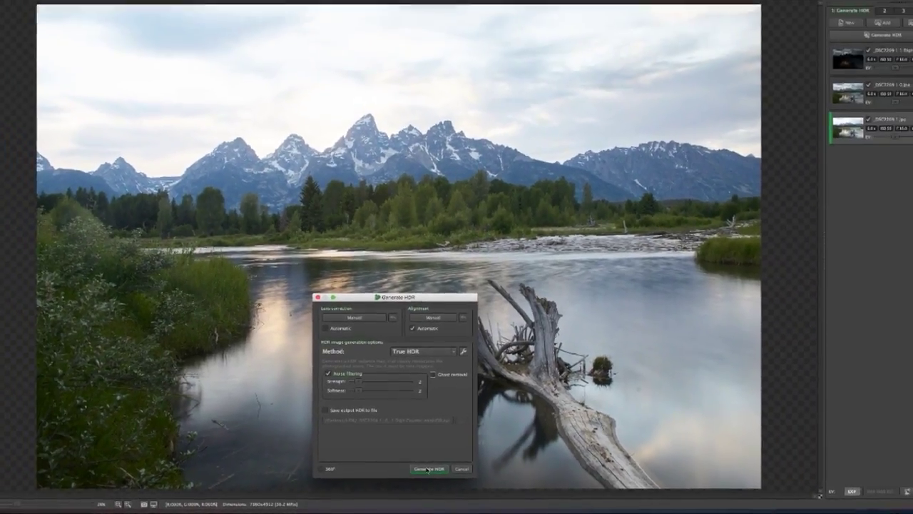
left_click(456, 458)
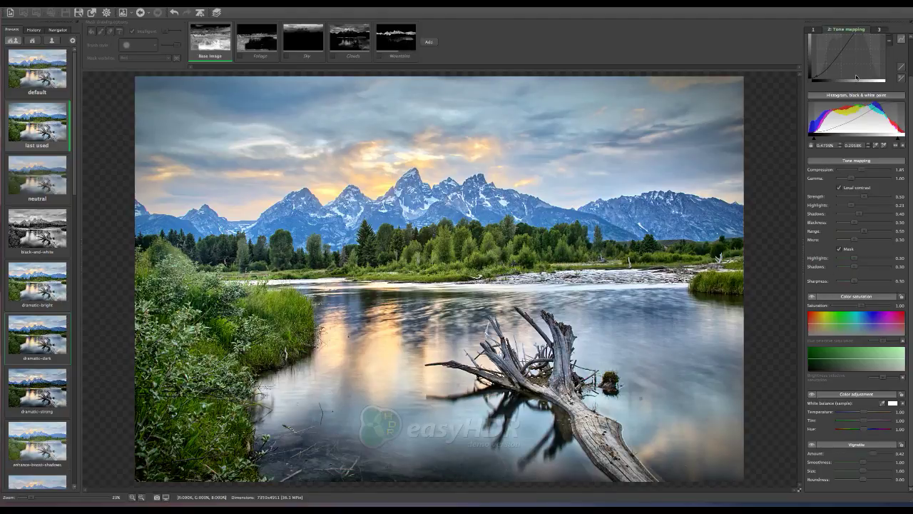
Apply the last-used preset, then look through History and Navigator before returning to Presets
left_click(858, 77)
left_click(859, 117)
left_click(30, 30)
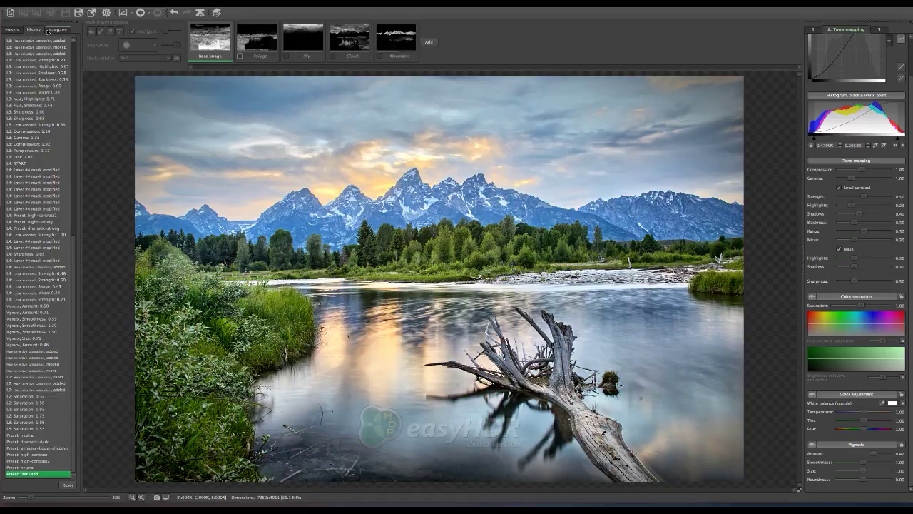
left_click(51, 30)
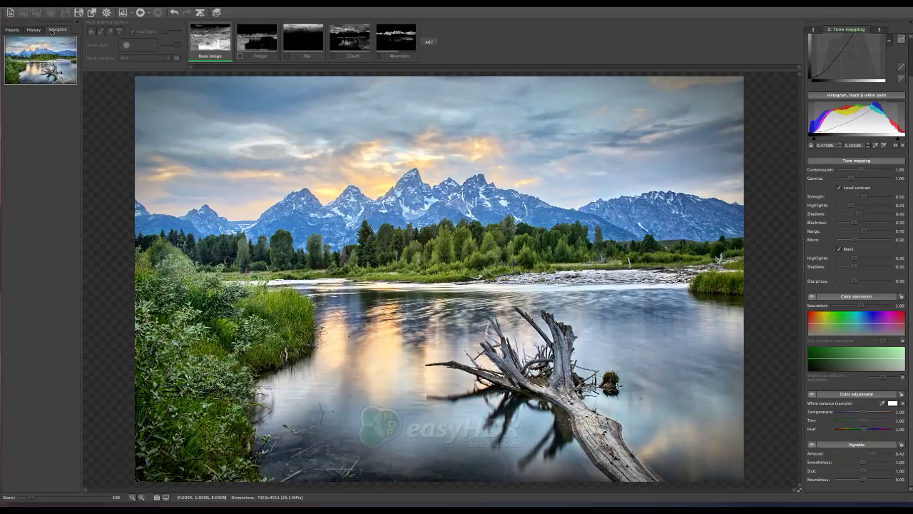
left_click(9, 31)
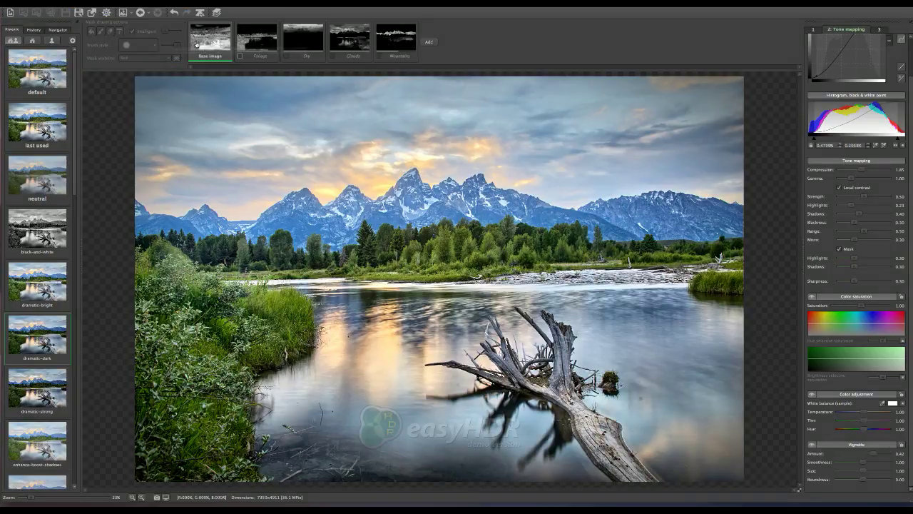
mouse_move(284, 44)
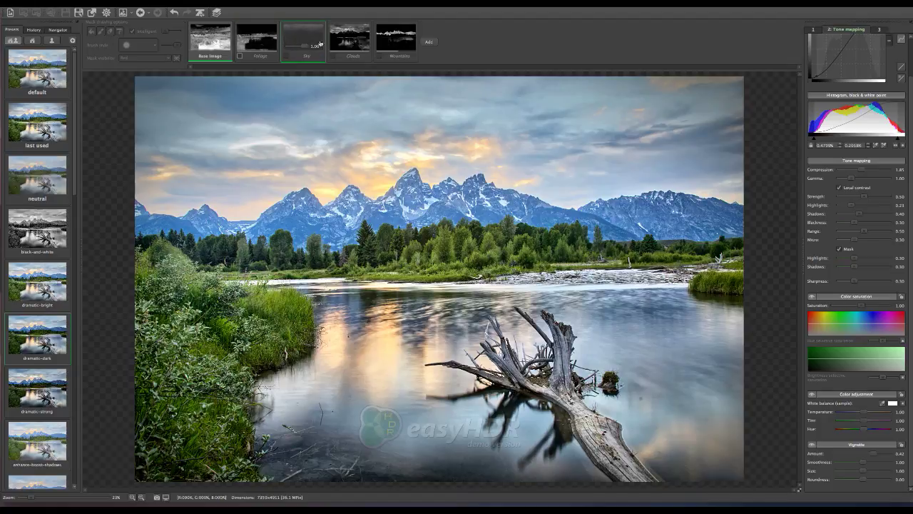
mouse_move(343, 42)
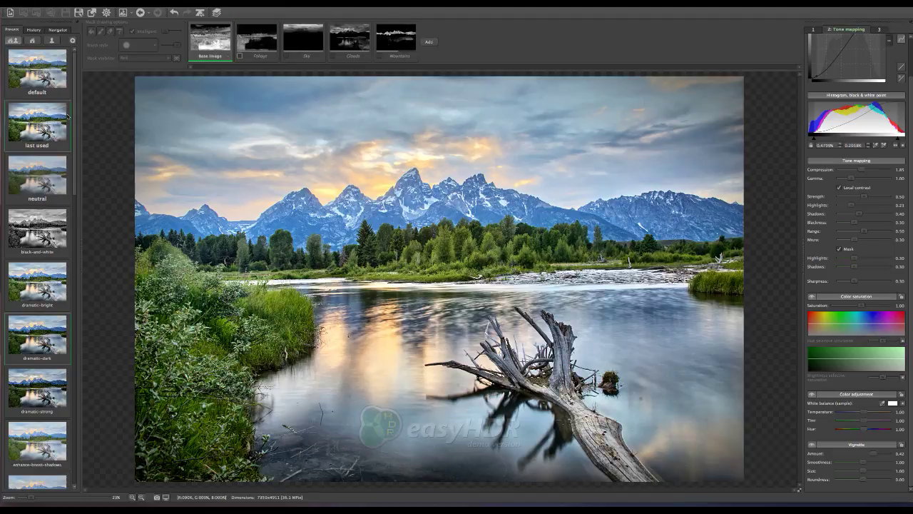
scroll(43, 120, "down", 1)
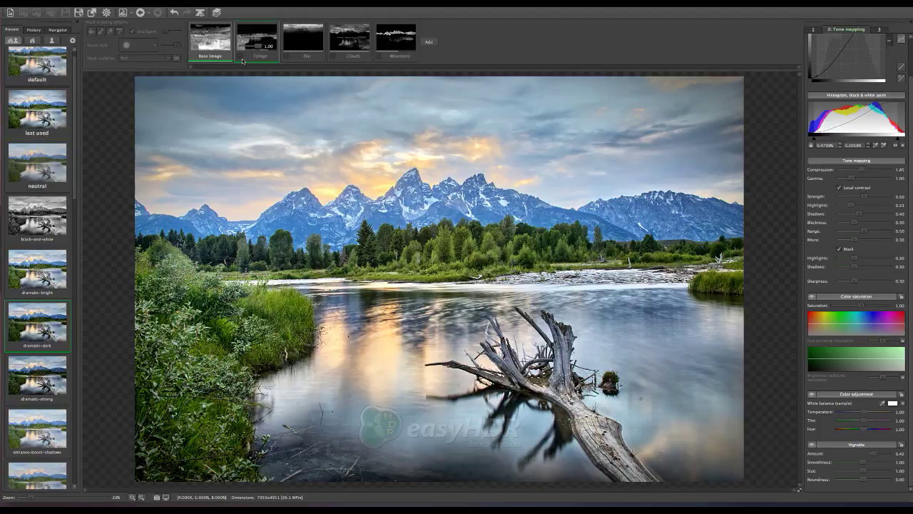
left_click(431, 44)
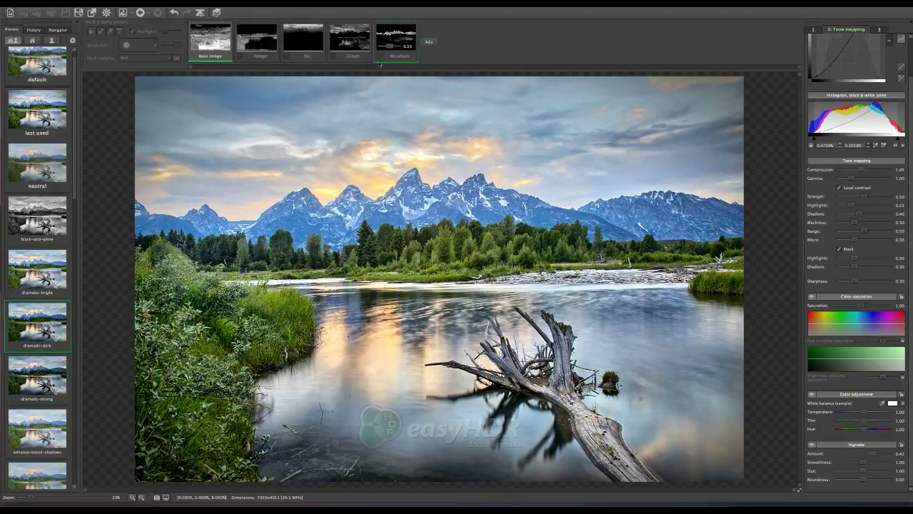
mouse_move(240, 57)
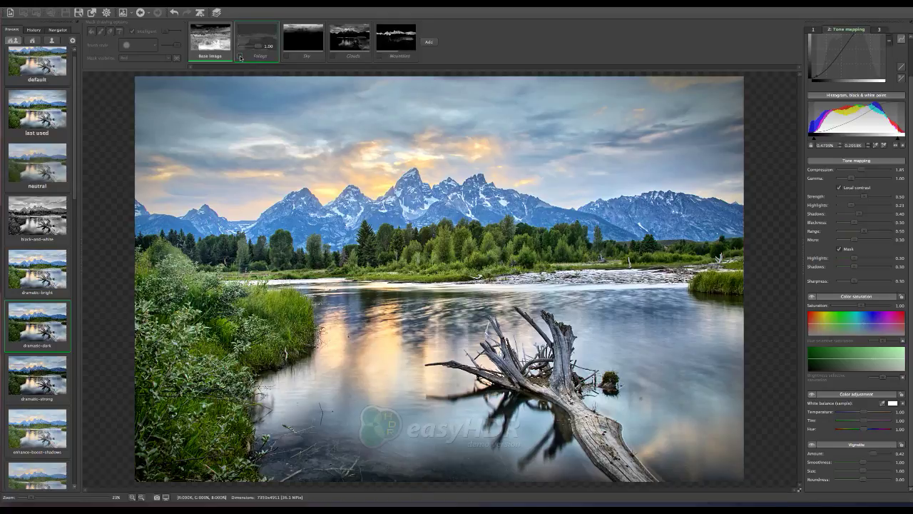
Enable and select the Foliage mask, showing its coverage as a red overlay
left_click(240, 58)
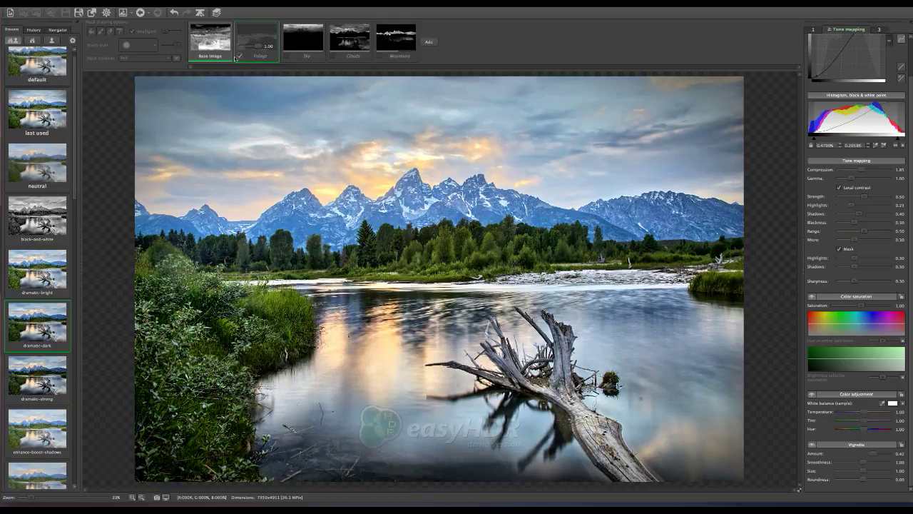
double_click(265, 60)
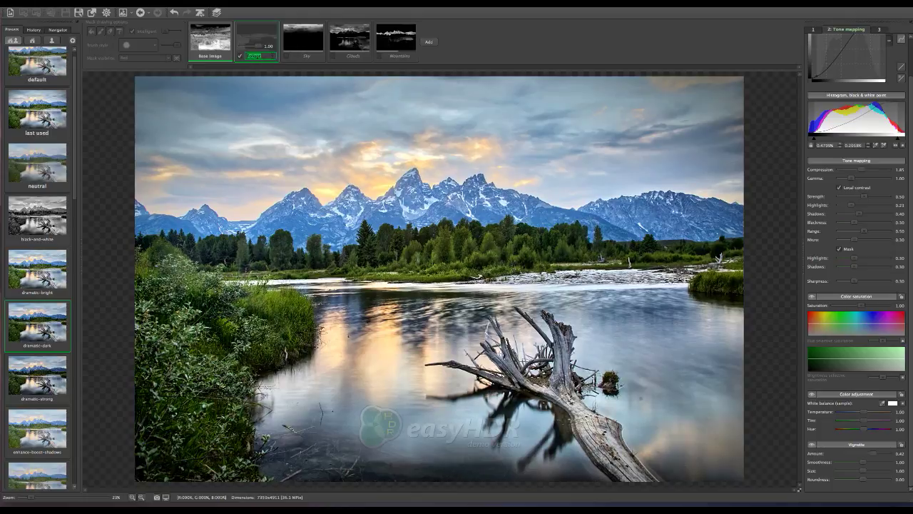
left_click(267, 38)
left_click(267, 38)
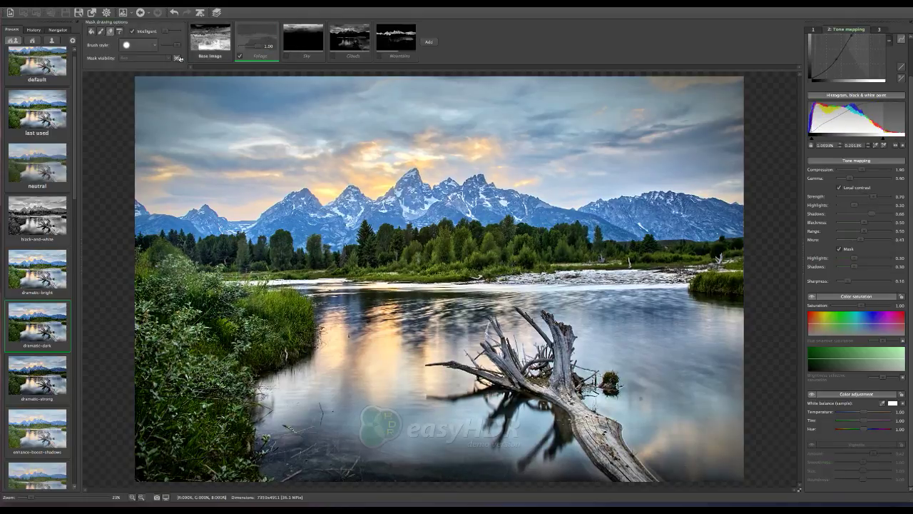
left_click(176, 58)
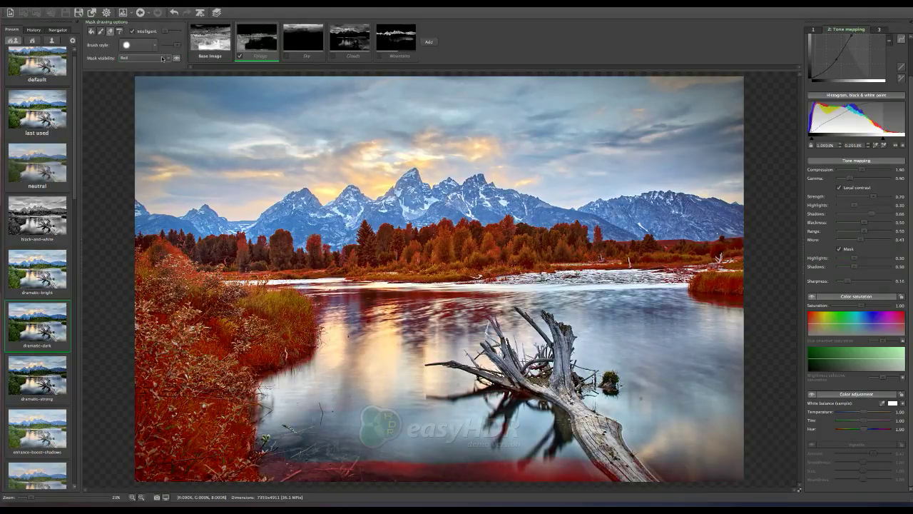
left_click(163, 58)
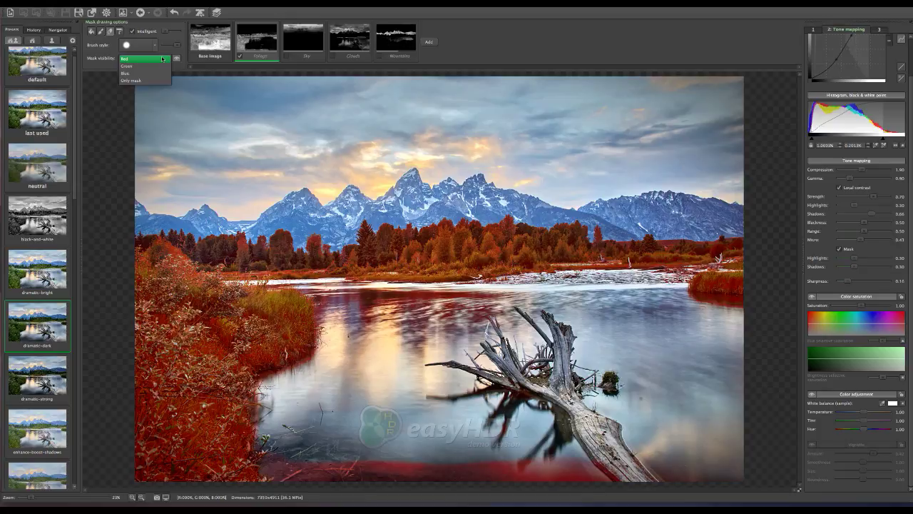
left_click(162, 59)
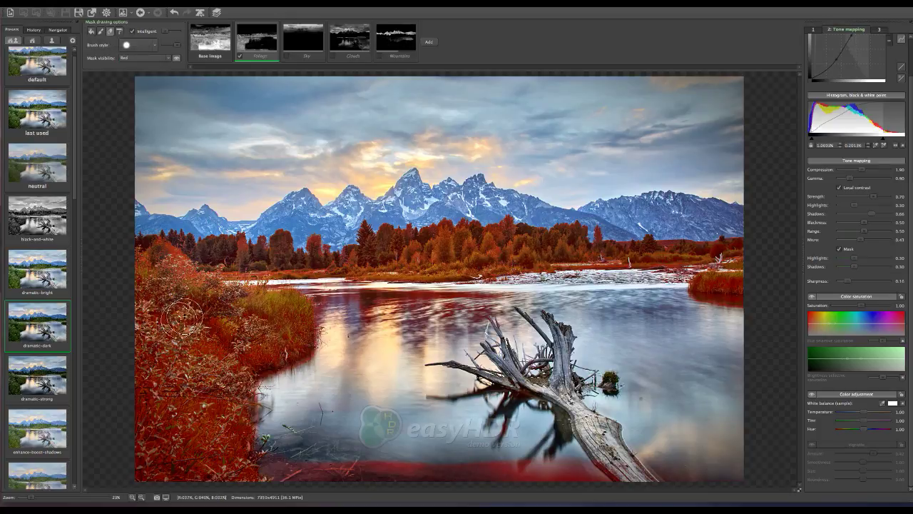
left_click(90, 32)
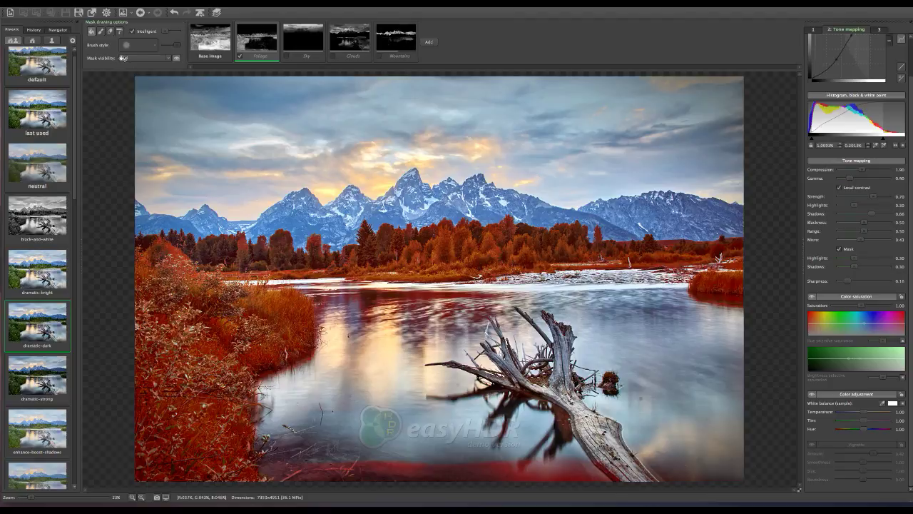
Erase the Foliage mask from the water strip below the driftwood along the bottom
left_click(111, 32)
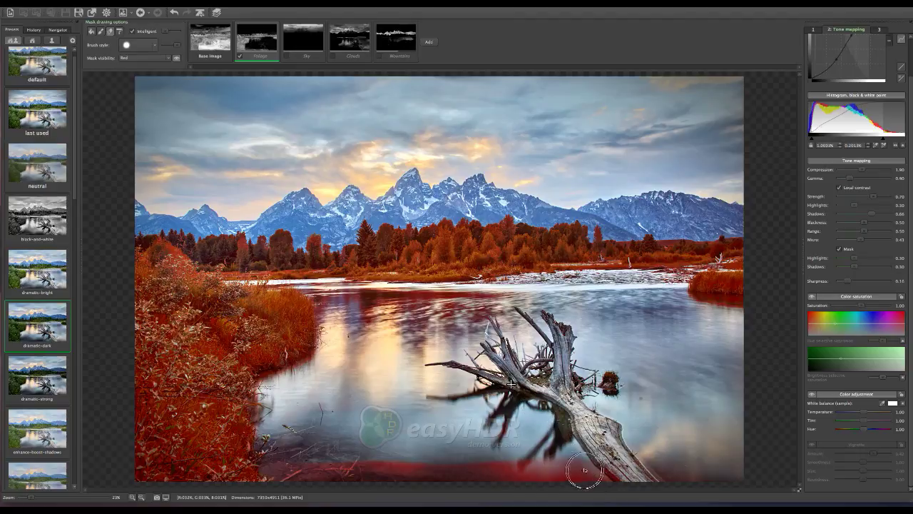
mouse_move(585, 470)
left_mouse_down()
mouse_move(453, 469)
mouse_move(588, 462)
mouse_move(336, 468)
mouse_move(295, 465)
mouse_move(383, 456)
mouse_move(291, 463)
mouse_move(286, 449)
mouse_move(284, 458)
left_mouse_up()
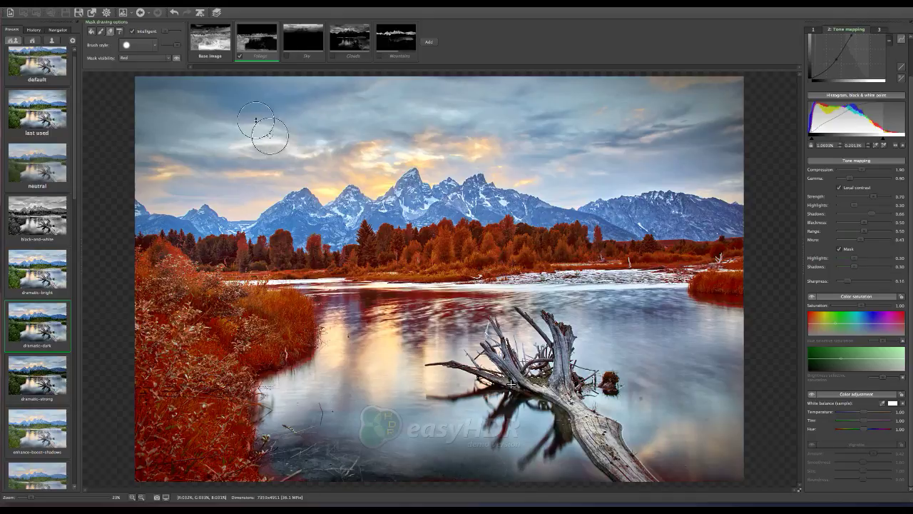
Hide the red overlay and set the Foliage local contrast Strength to 0.53
left_click(176, 58)
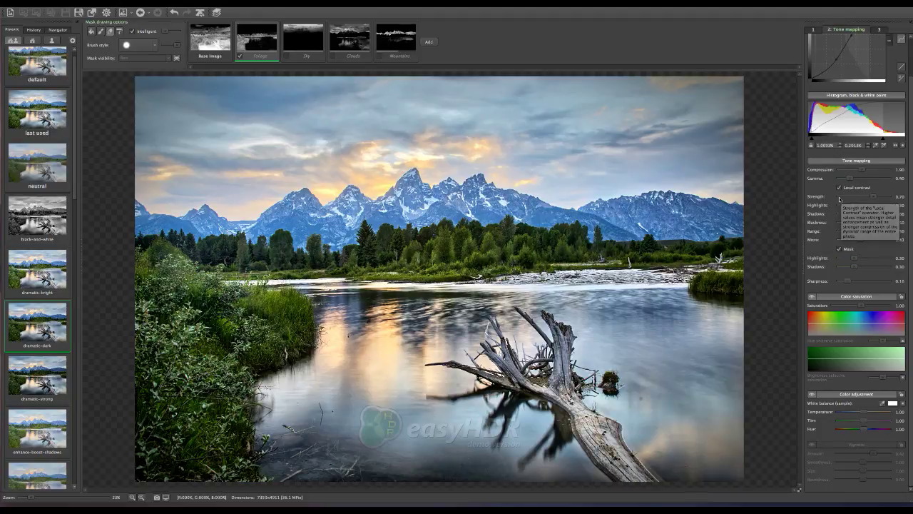
left_click(840, 199)
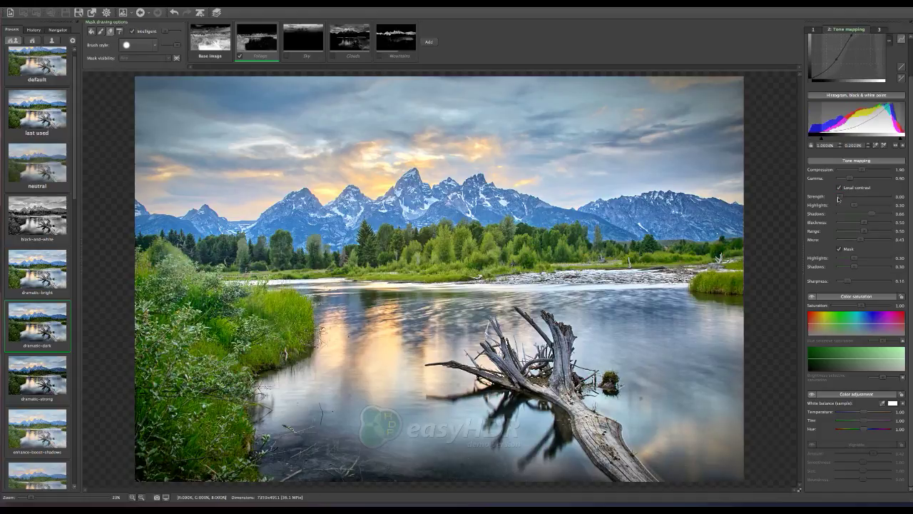
left_click(885, 199)
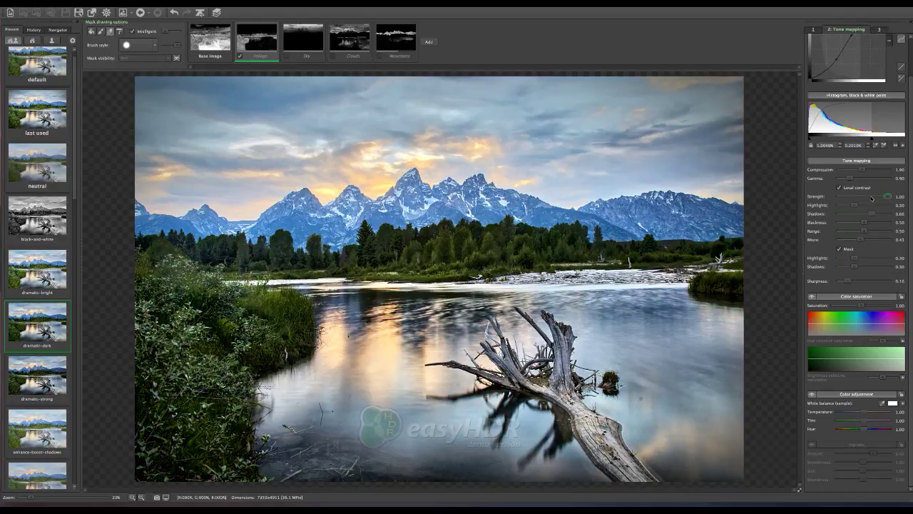
left_click(871, 198)
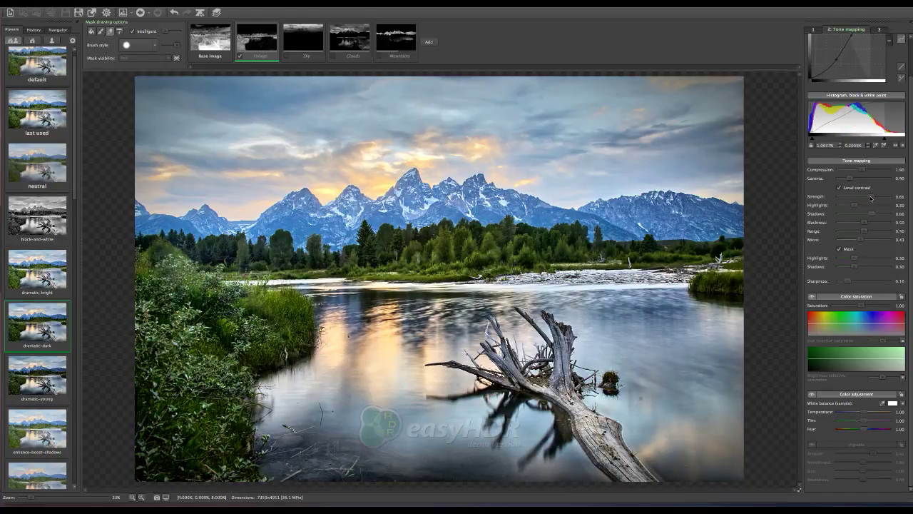
left_click(865, 199)
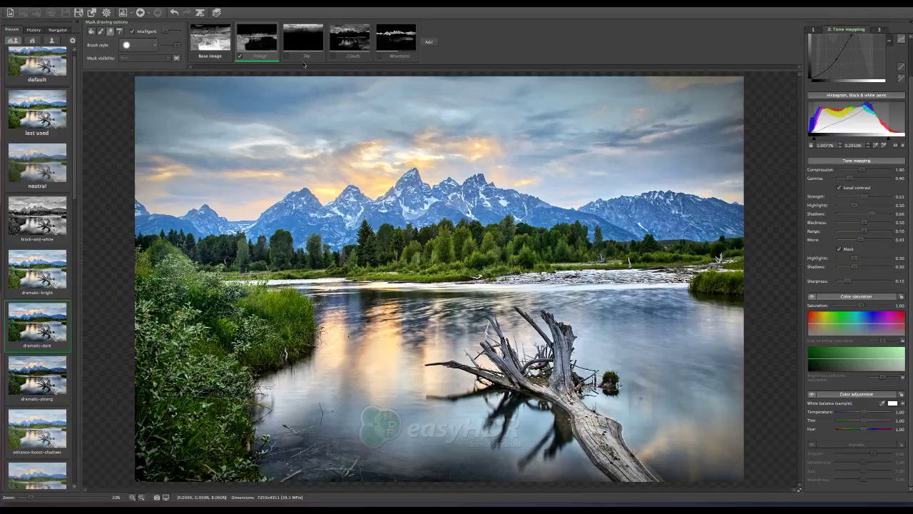
mouse_move(300, 44)
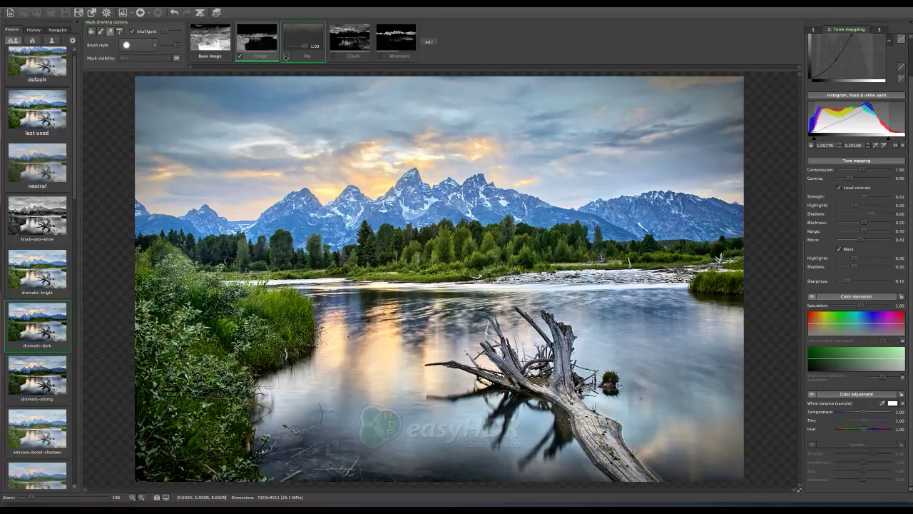
Enable and select the Sky layer, briefly checking its mask as a red overlay
left_click(286, 56)
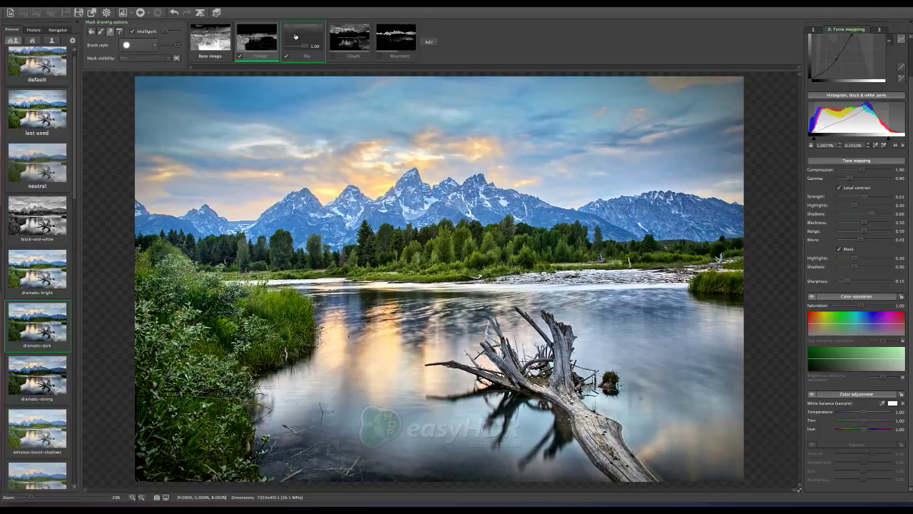
left_click(295, 36)
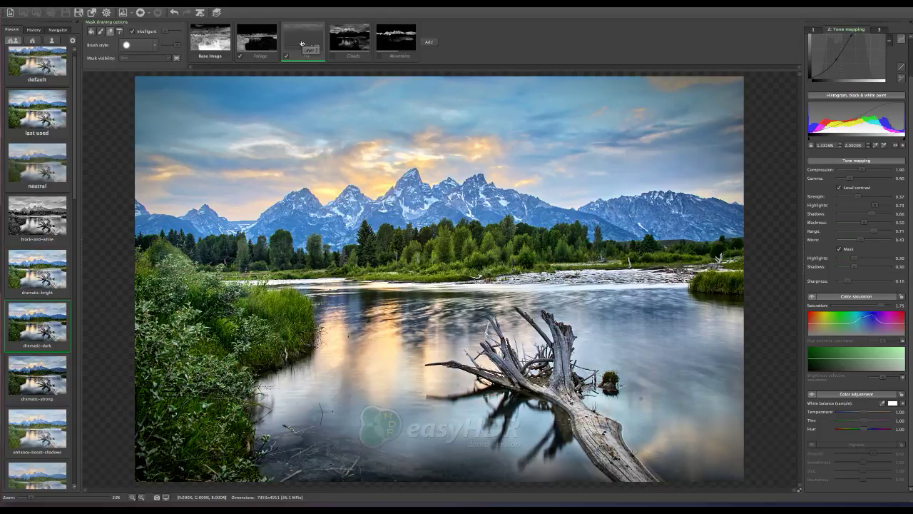
left_click(177, 58)
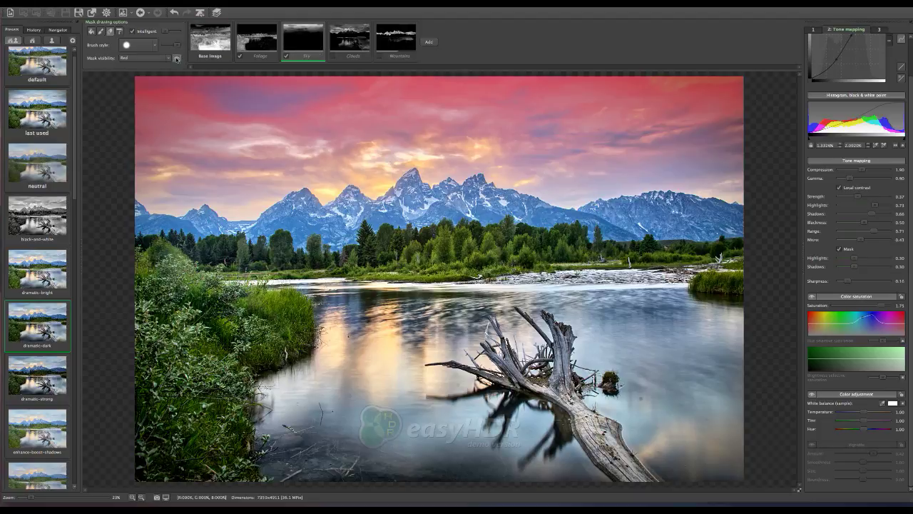
left_click(177, 59)
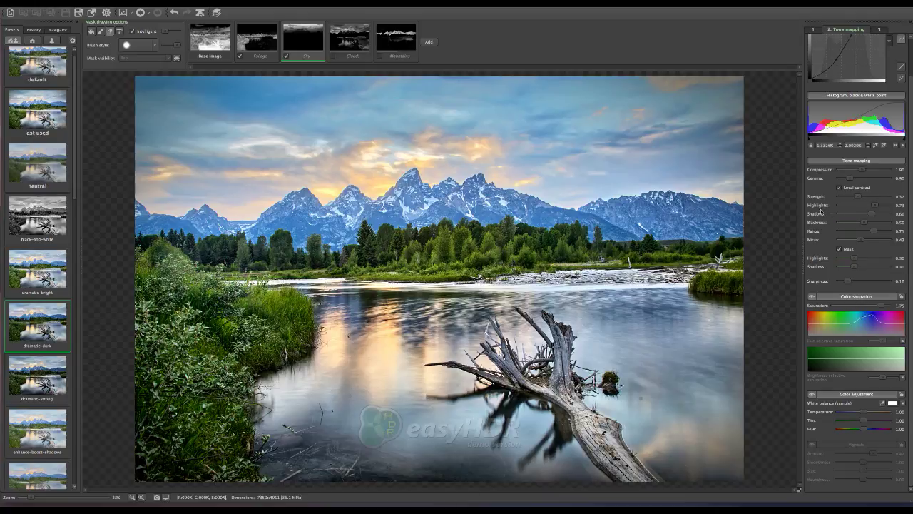
mouse_move(348, 33)
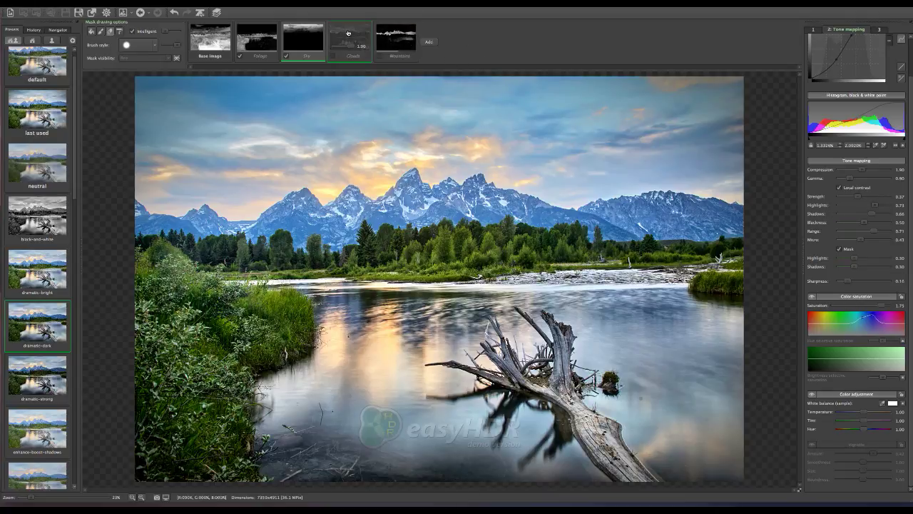
Enable the Clouds layer and boost yellows on its reset hue-selective saturation curve
left_click(349, 33)
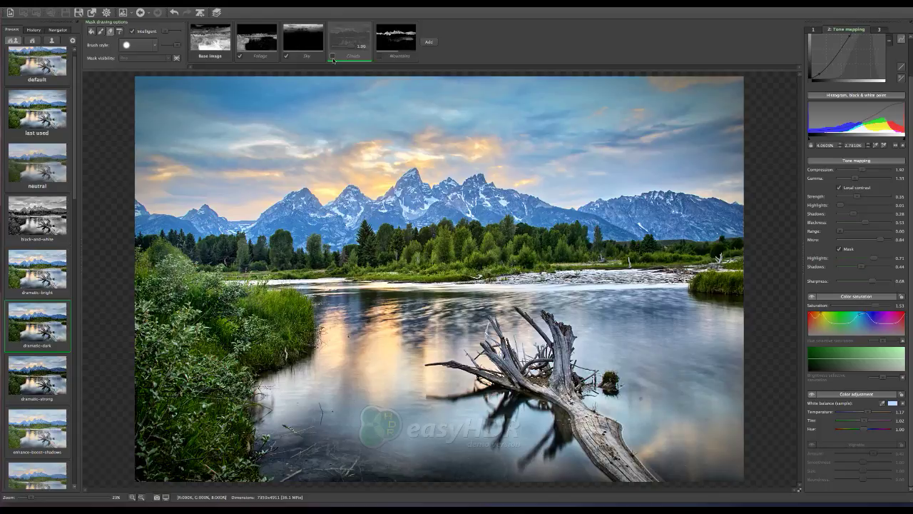
left_click(332, 55)
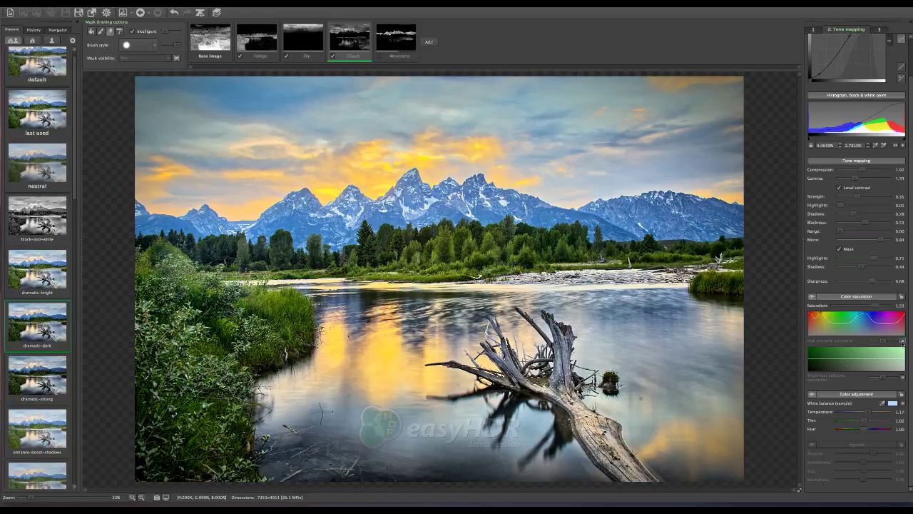
left_click(903, 342)
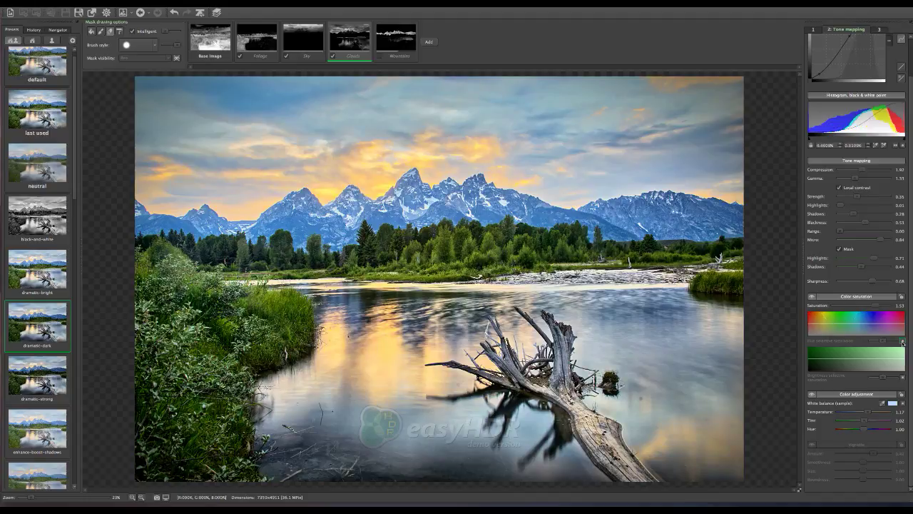
left_click(819, 326)
left_click_drag(818, 322, 818, 314)
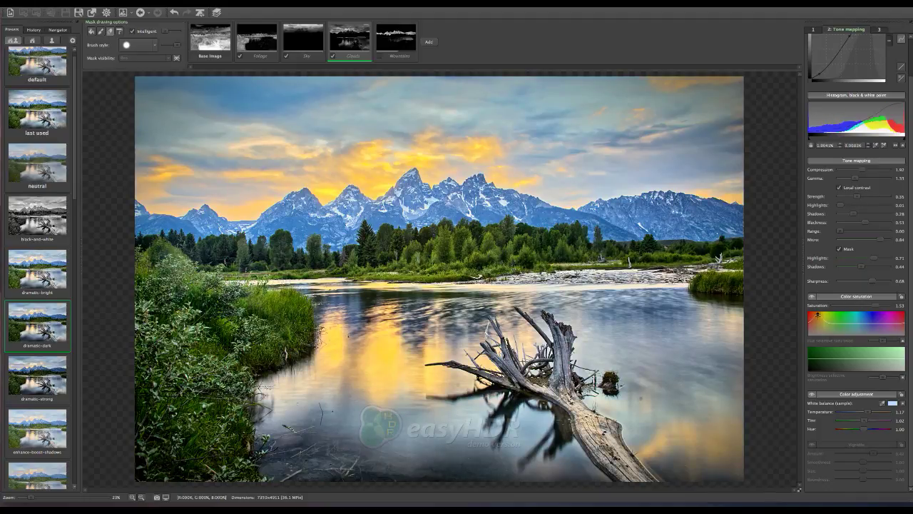
left_click_drag(818, 314, 818, 316)
Enable the Mountains layer, inspect its red mask, and set local contrast Strength to 0.53
mouse_move(396, 40)
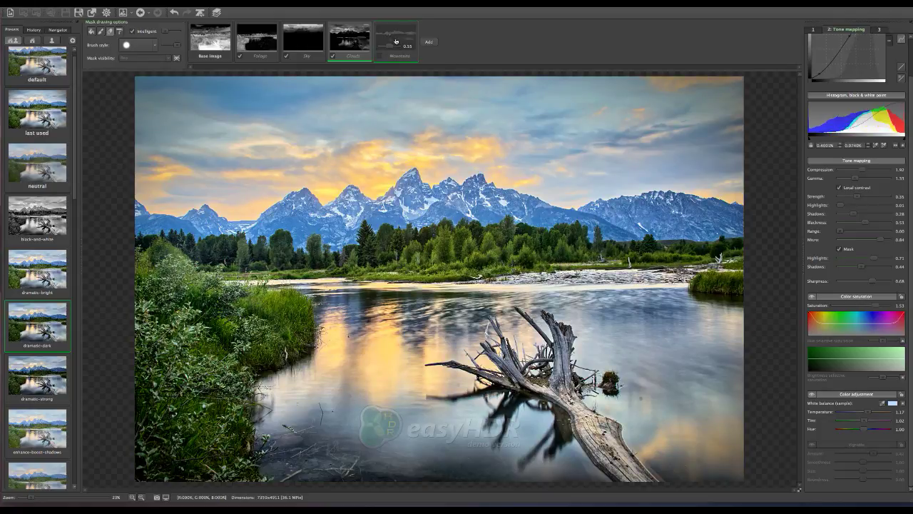
left_click(379, 55)
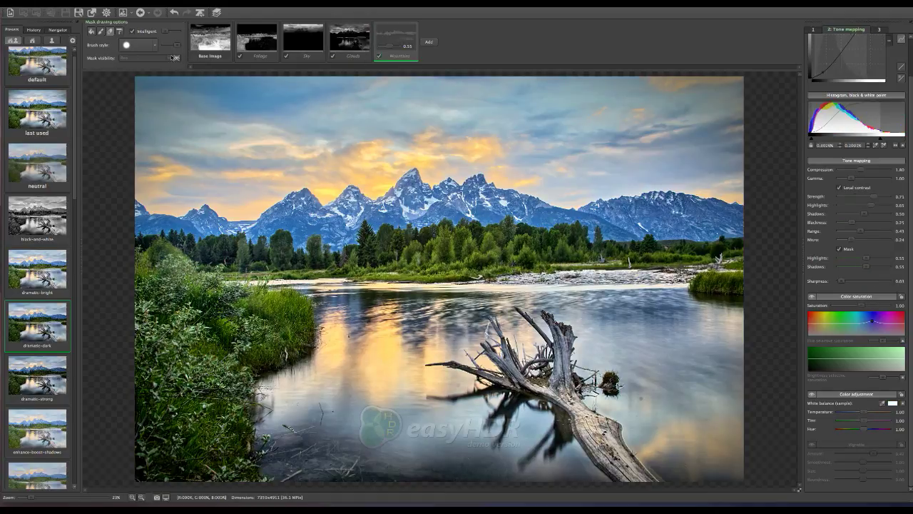
left_click(177, 59)
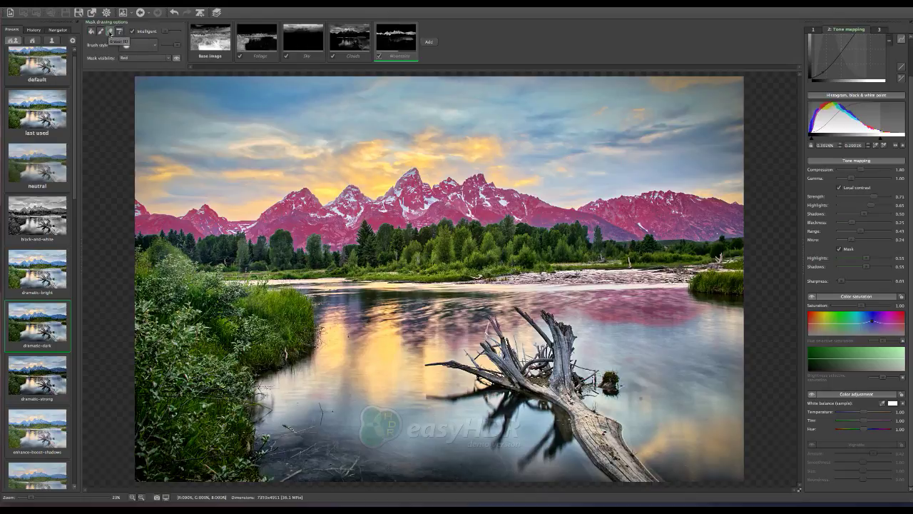
left_click(110, 33)
left_click(177, 57)
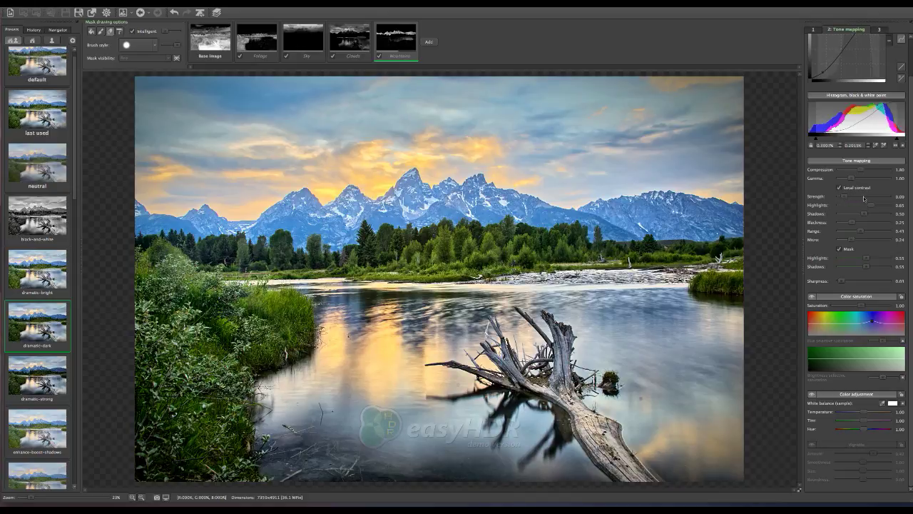
left_click(864, 198)
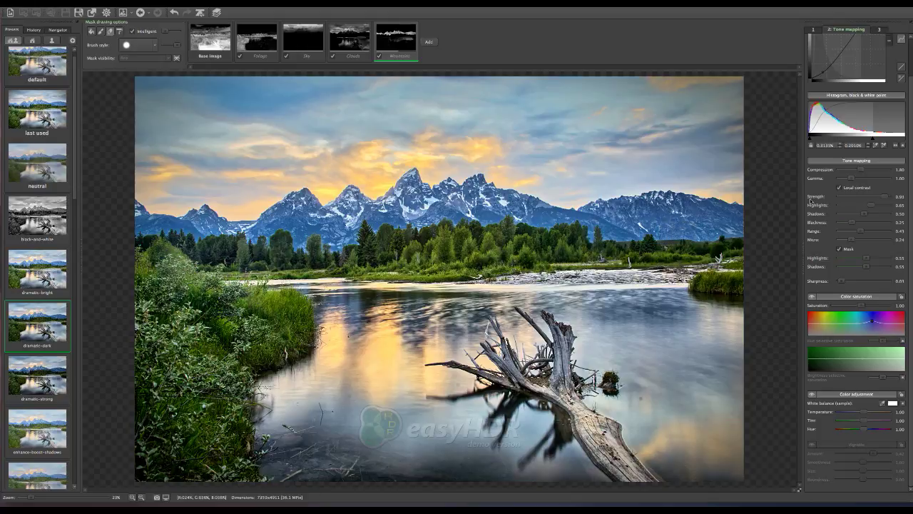
left_click(867, 198)
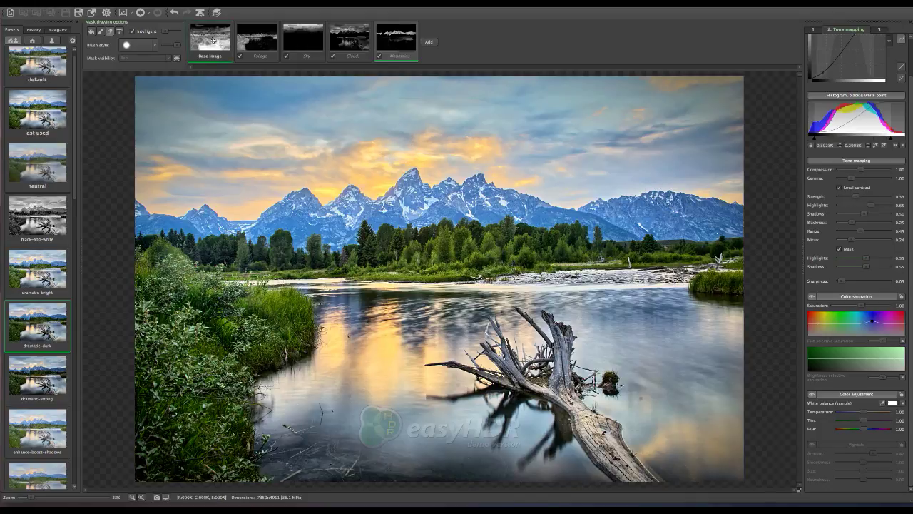
Raise the base image's vignette Amount to about 0.61 and Size to about 1.21
left_click(213, 41)
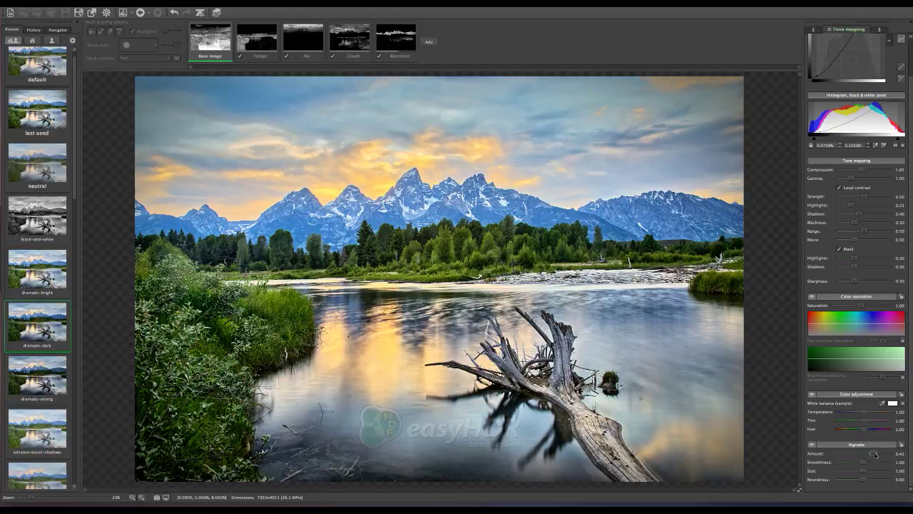
left_click_drag(873, 454, 878, 454)
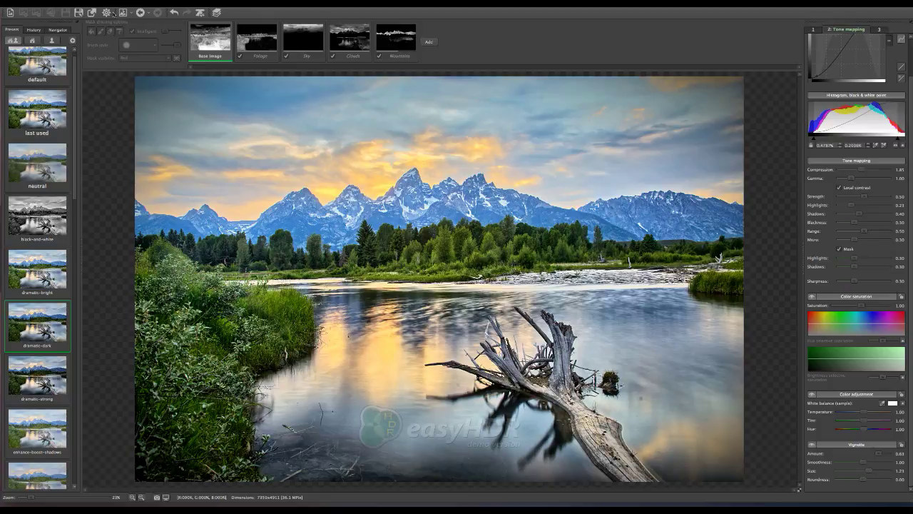
left_click(112, 13)
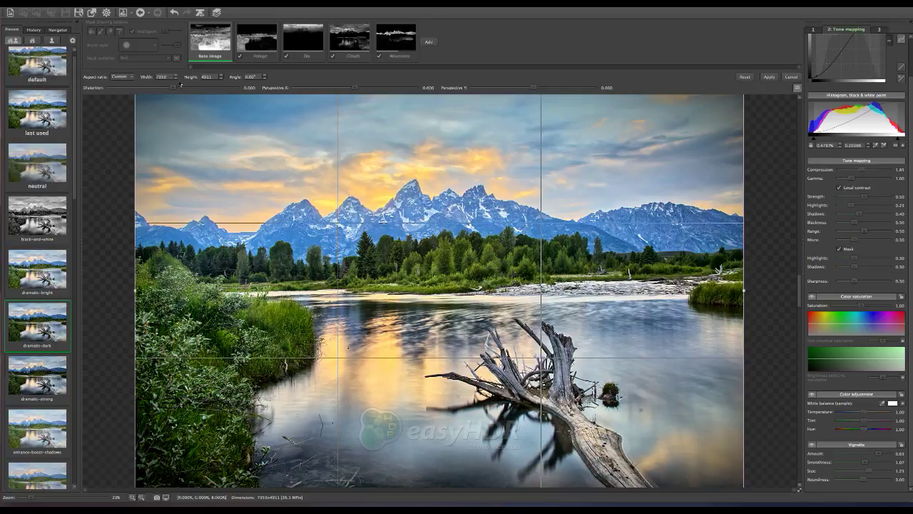
Level the photo with a slight rotation angle, keeping the Custom aspect ratio
left_click(121, 78)
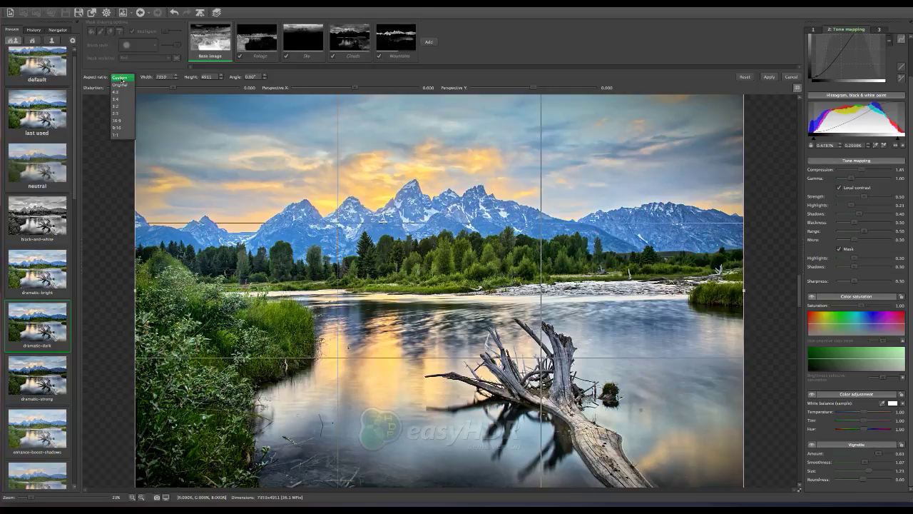
left_click(122, 80)
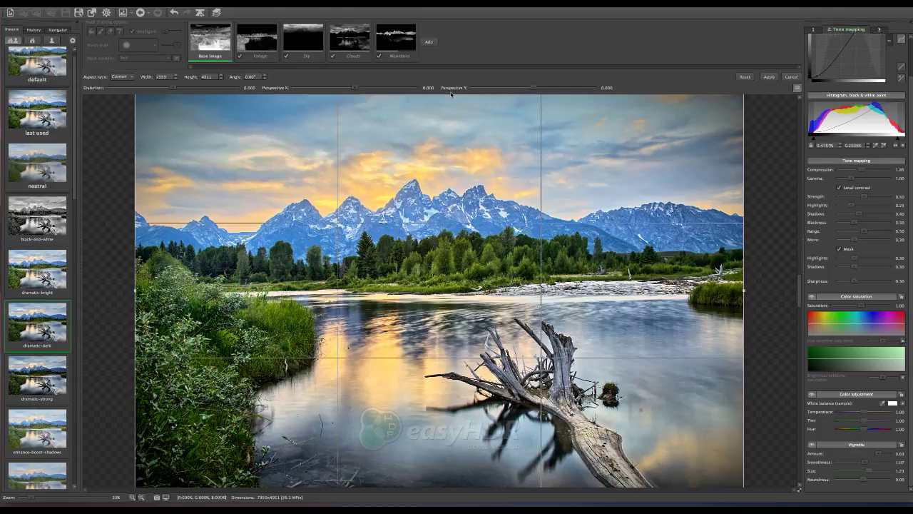
left_click(265, 78)
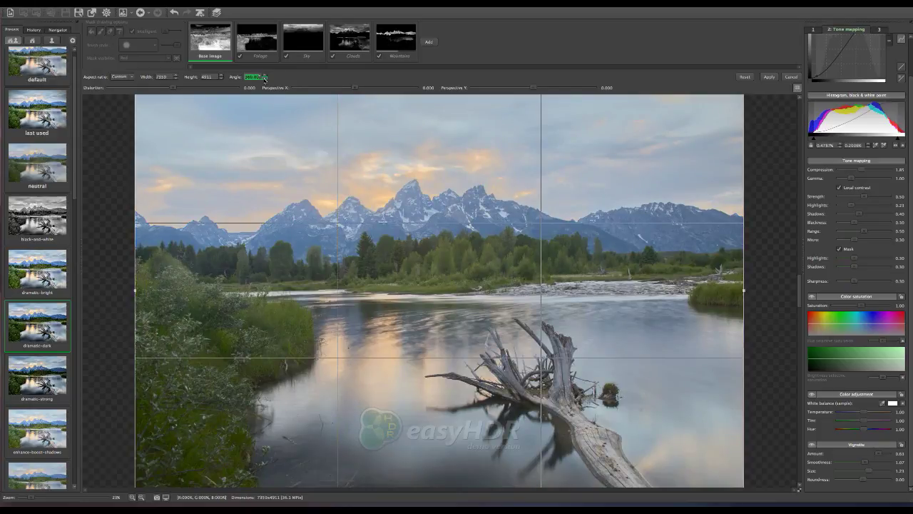
left_click(264, 78)
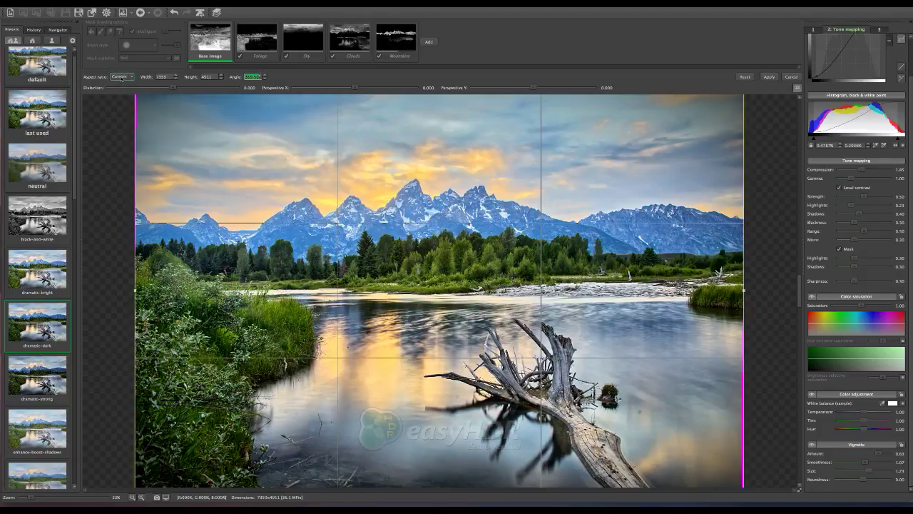
Crop at Original proportions, trimming the corners inward to 7232 × 4826, and apply
left_click(120, 77)
left_click(120, 85)
left_click_drag(30, 498, 25, 498)
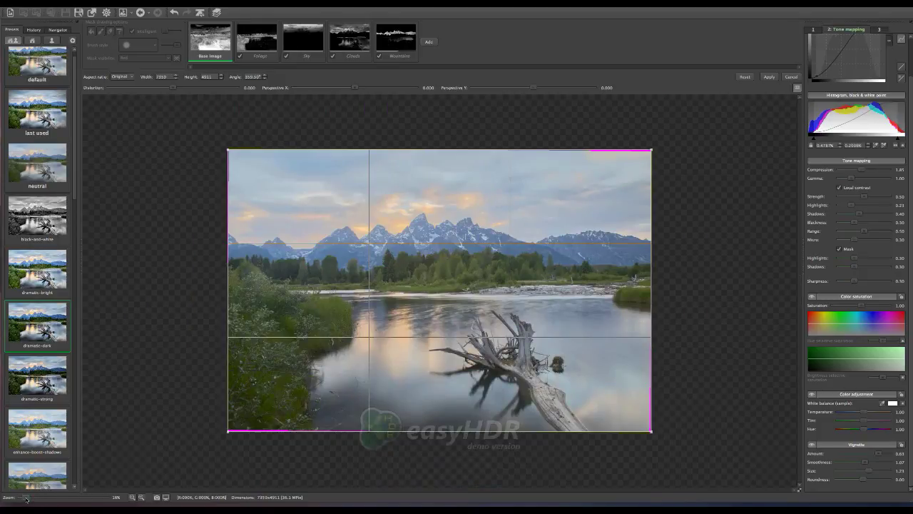
left_click_drag(227, 150, 230, 152)
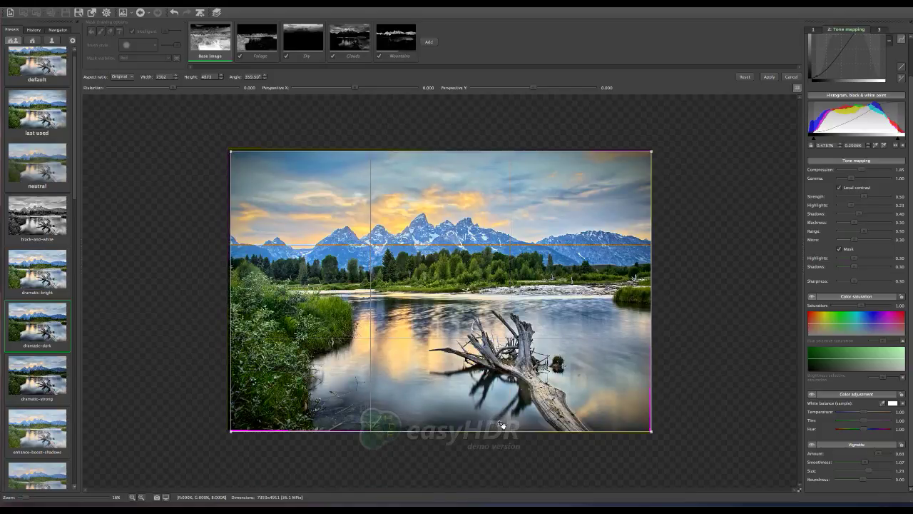
left_click_drag(648, 437, 645, 435)
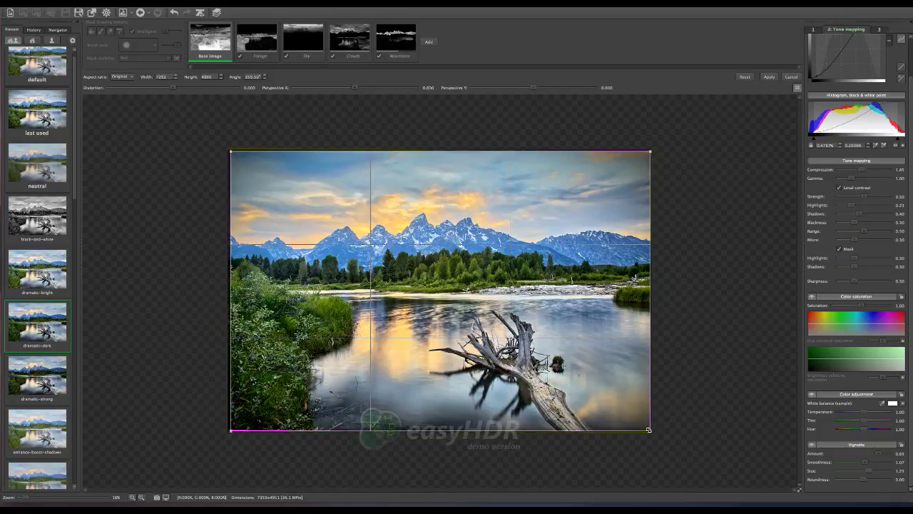
left_click(768, 77)
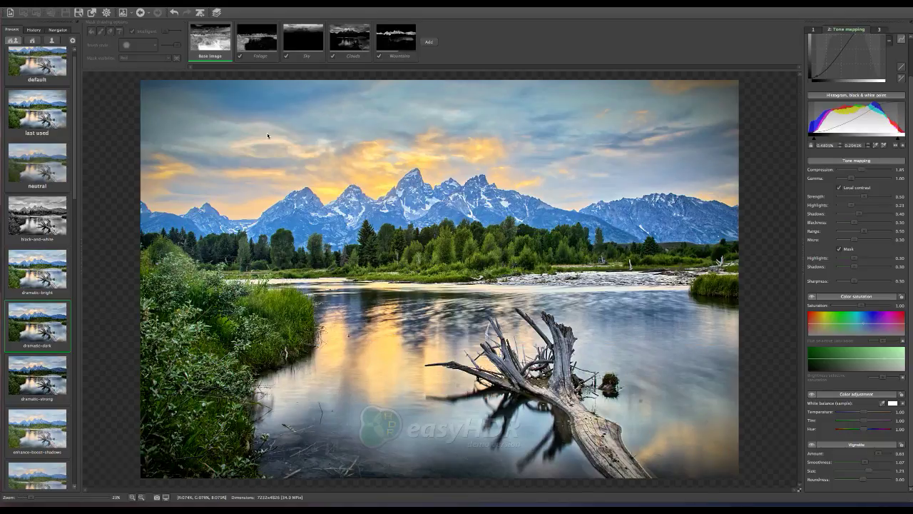